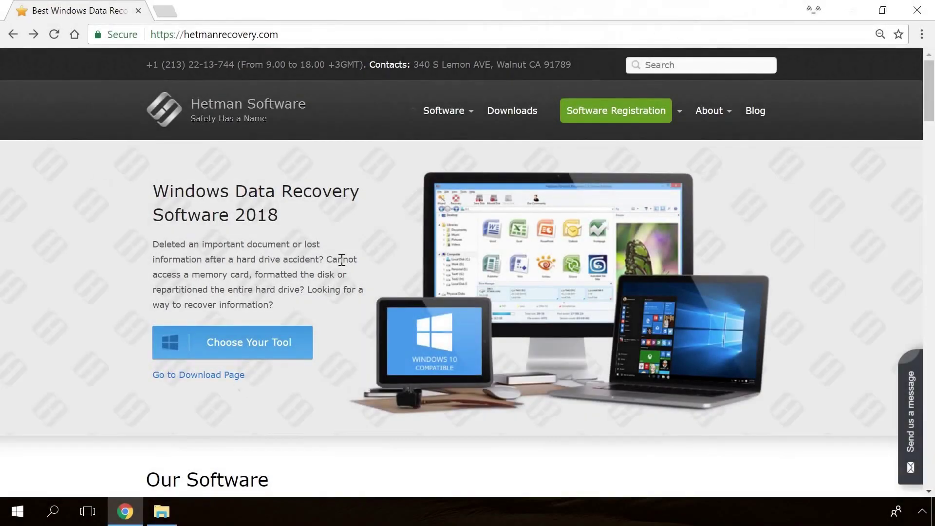
Step: Download the Hetman Partition Recovery installer from its product page
scroll(342, 259, "down", 20)
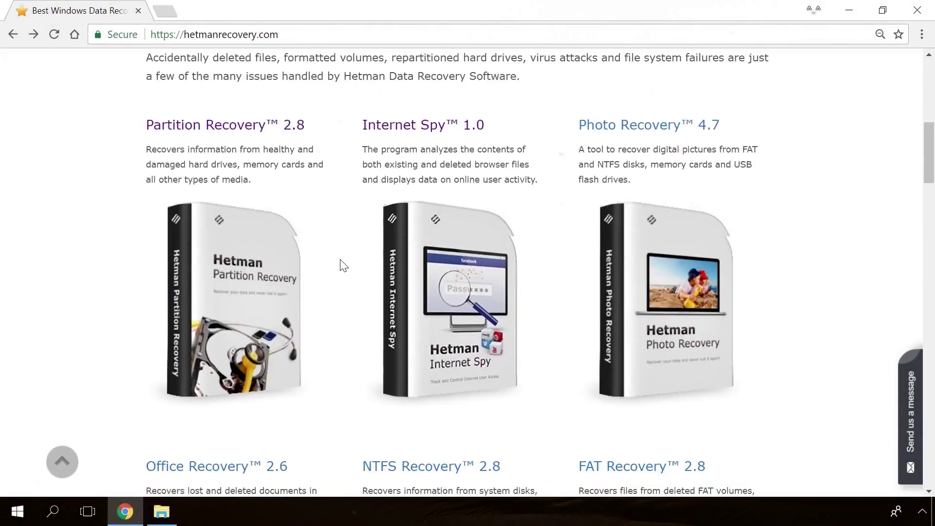
scroll(341, 265, "up", 16)
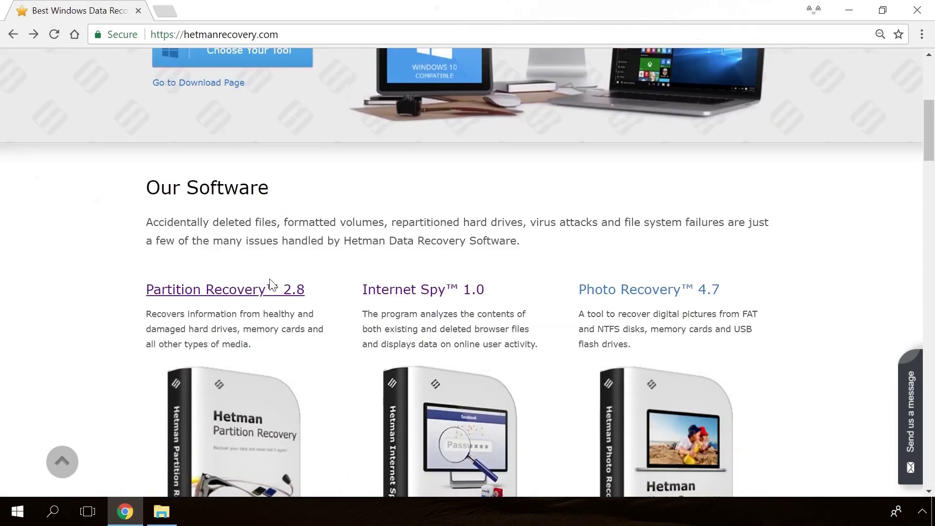
left_click(272, 287)
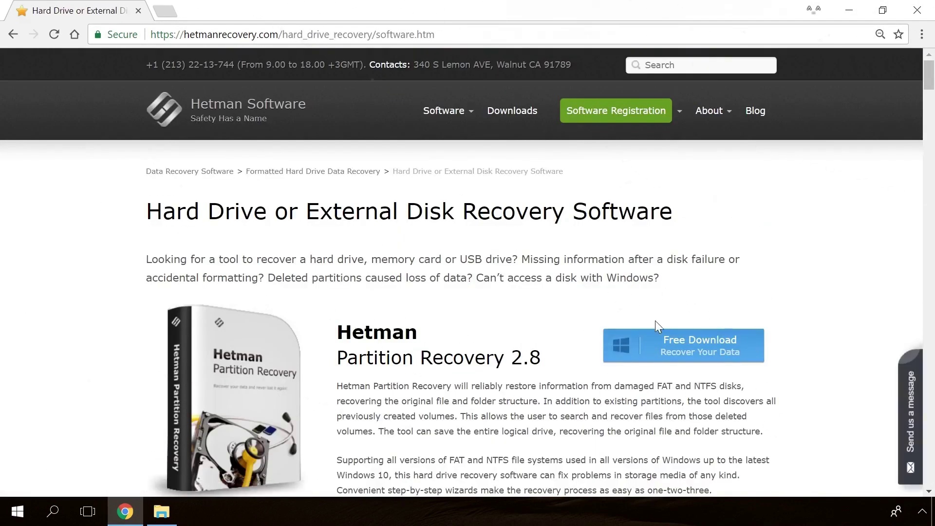
left_click(675, 347)
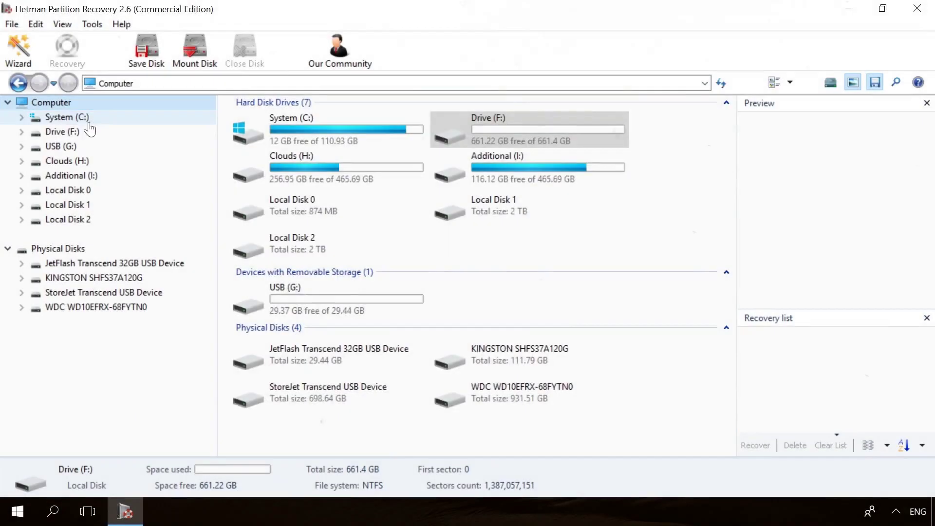
Step: Fast-scan Drive F: and recover the deleted files 19779_en_1.jpg and 856071704.mp4
double_click(76, 132)
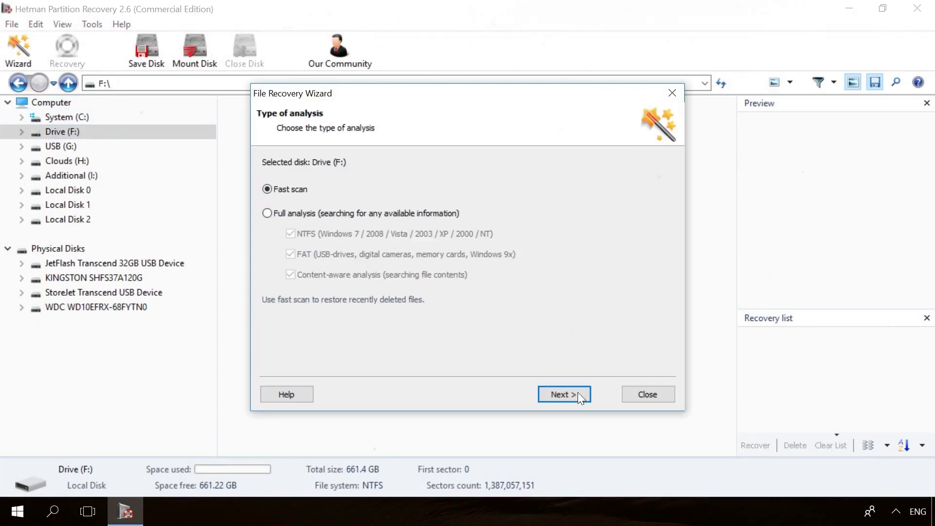
left_click(571, 392)
left_click(585, 395)
left_click(584, 129)
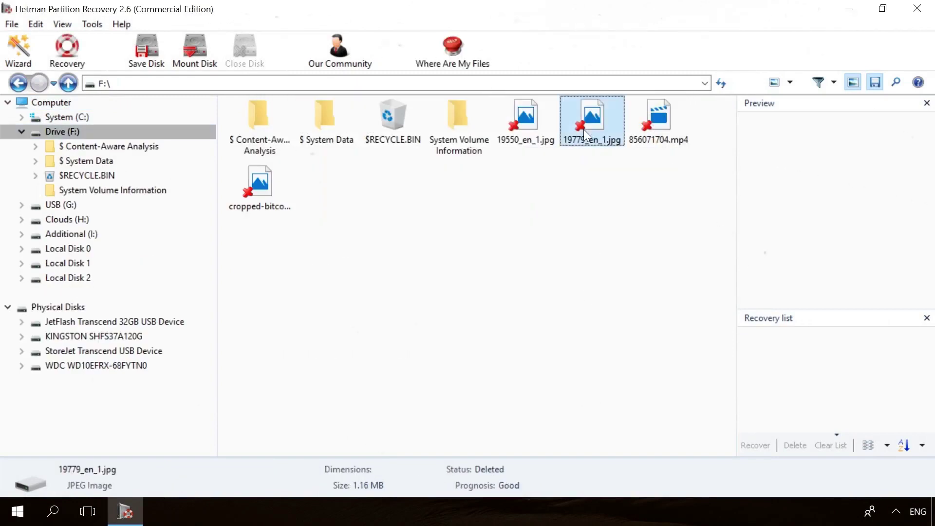
left_click(669, 112)
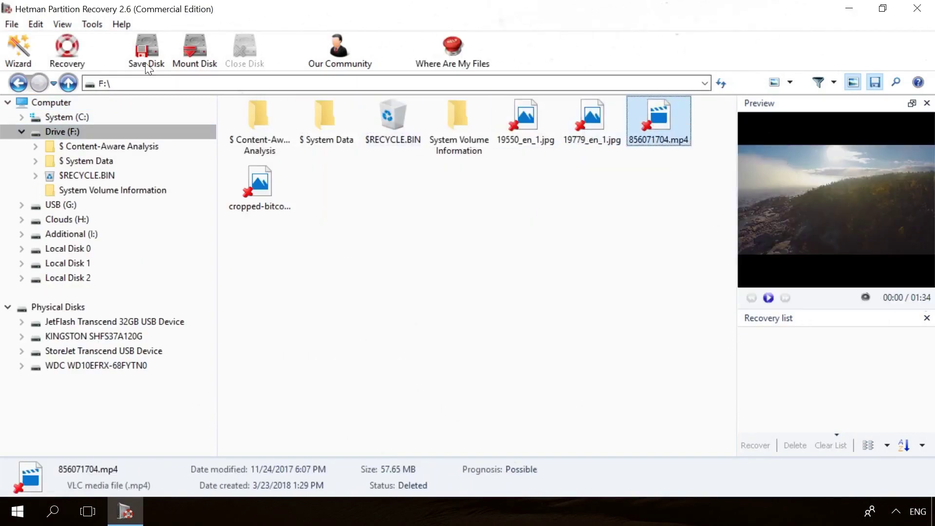
left_click(68, 47)
left_click(553, 394)
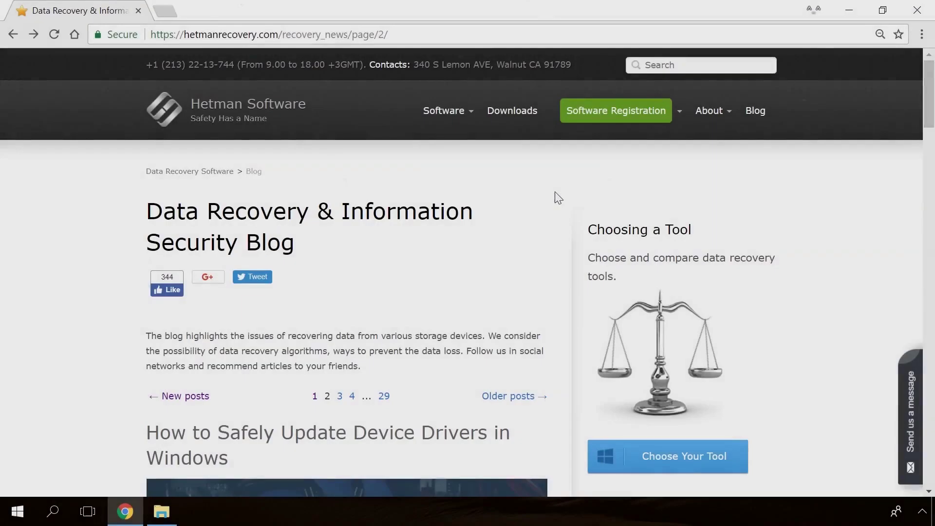
Step: Open the blog article on fixing the Windows Detected a Hard Disk Problem error
scroll(558, 198, "down", 3)
scroll(558, 198, "down", 20)
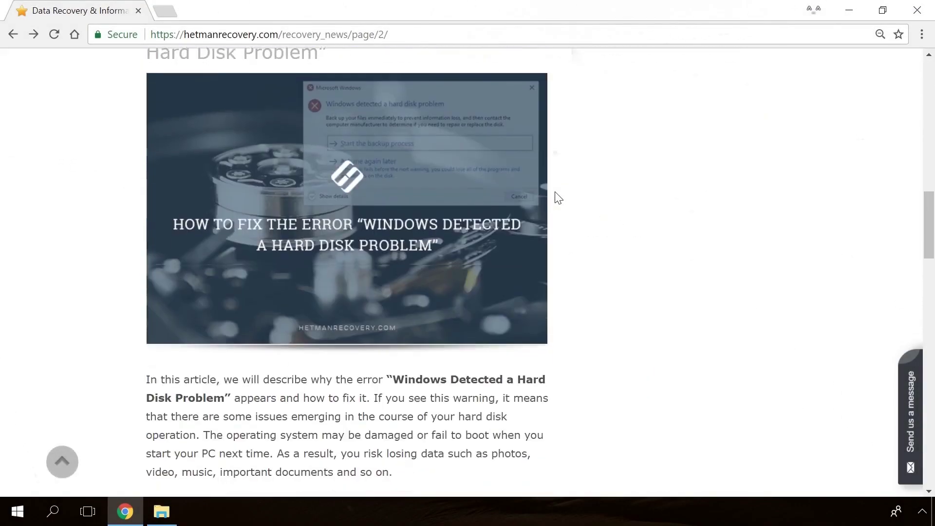
scroll(559, 197, "down", 12)
scroll(559, 197, "up", 20)
scroll(559, 198, "up", 7)
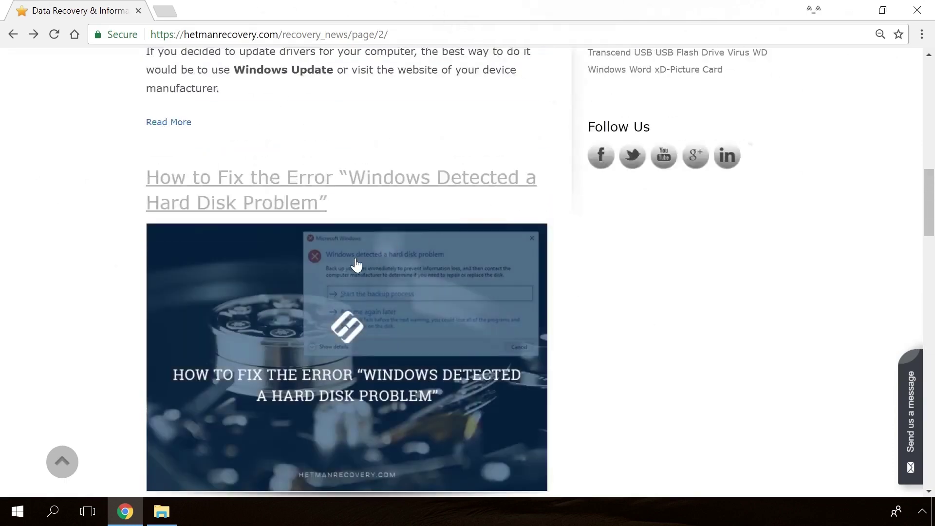
left_click(355, 257)
Step: Open the article's Send us a message form and write 'Hello'
scroll(560, 317, "down", 20)
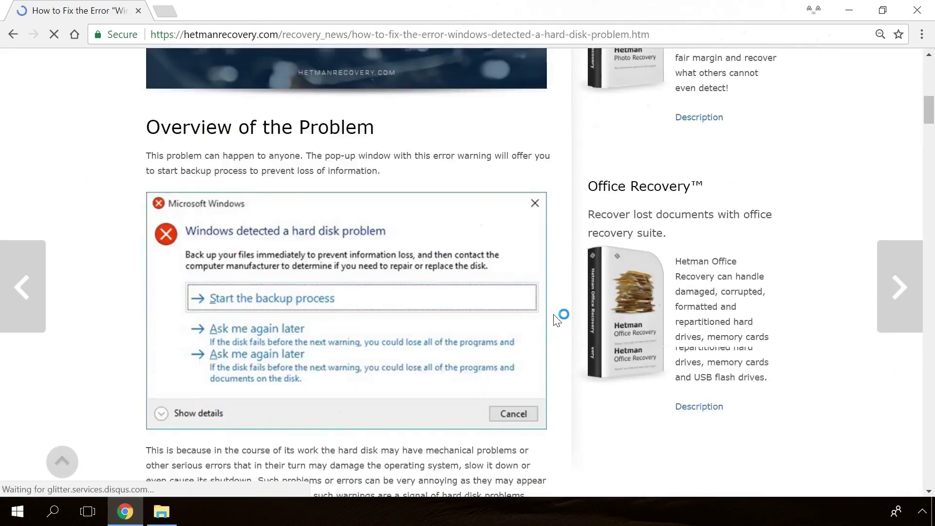
scroll(560, 317, "down", 18)
scroll(560, 317, "up", 4)
left_click(916, 393)
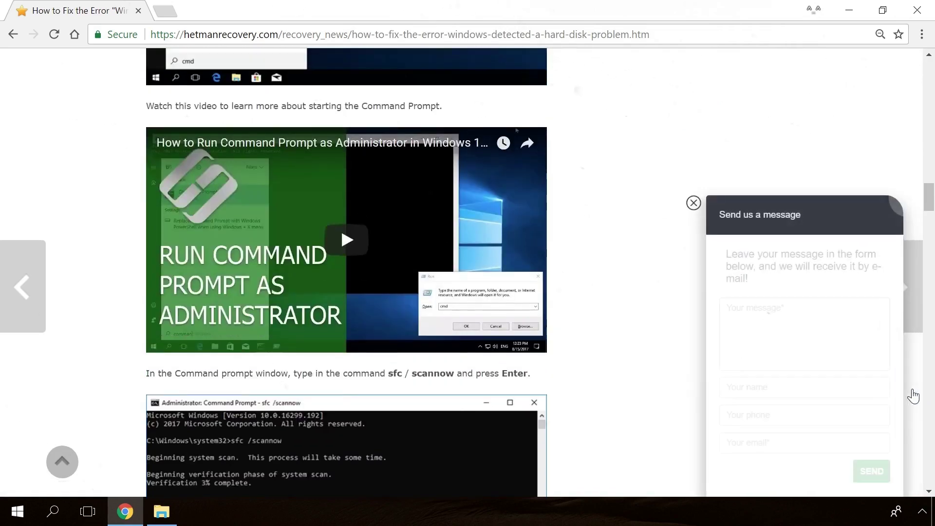
type("Hello")
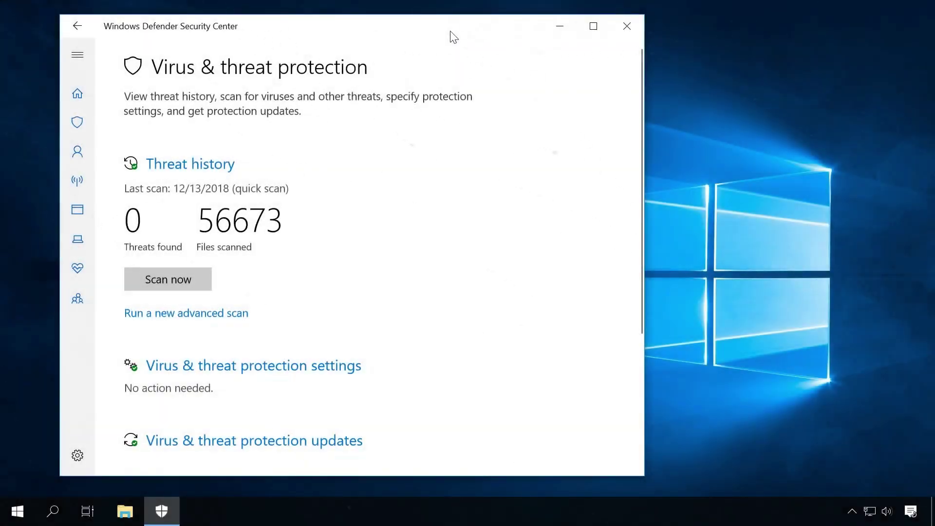
Step: Start a quick threat scan from the Virus & threat protection page
left_click(176, 280)
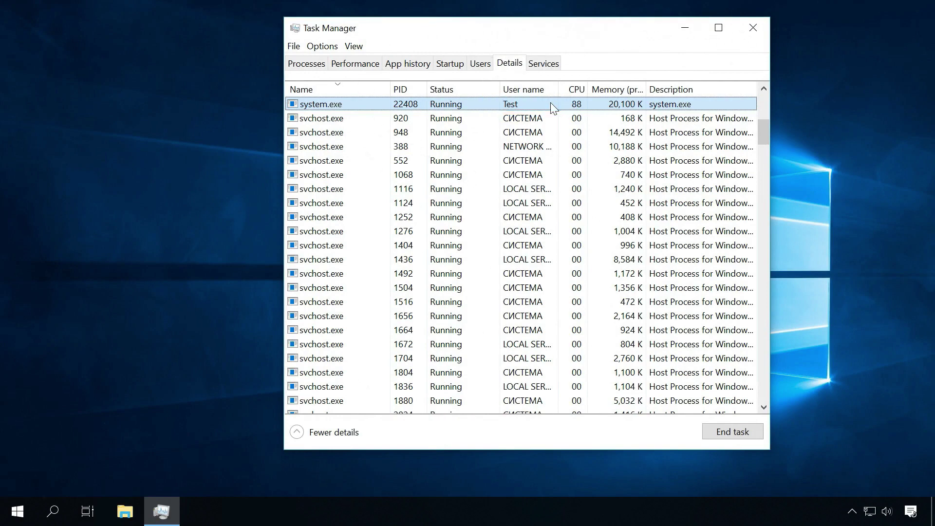
Step: Go to the file location of the system.exe process listed on the Details tab
right_click(552, 106)
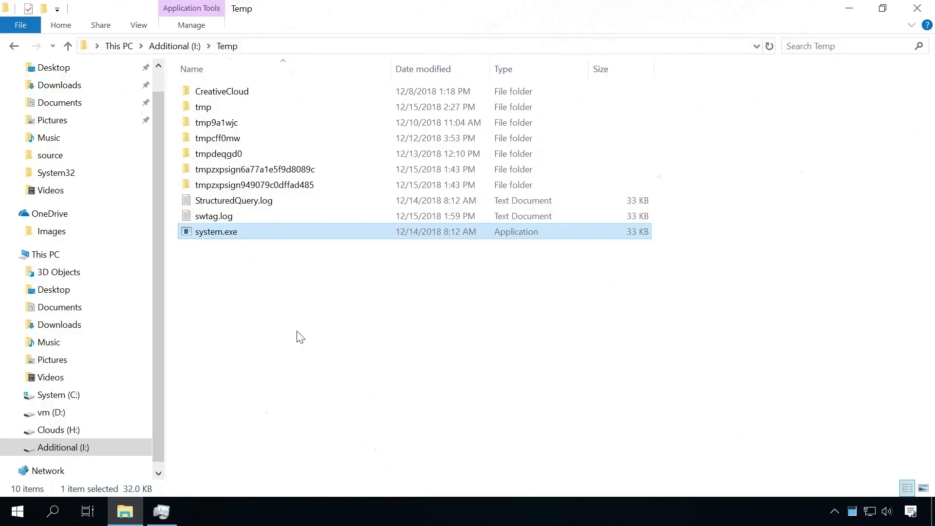
Step: Delete the system.exe application file from I:\Temp
right_click(246, 234)
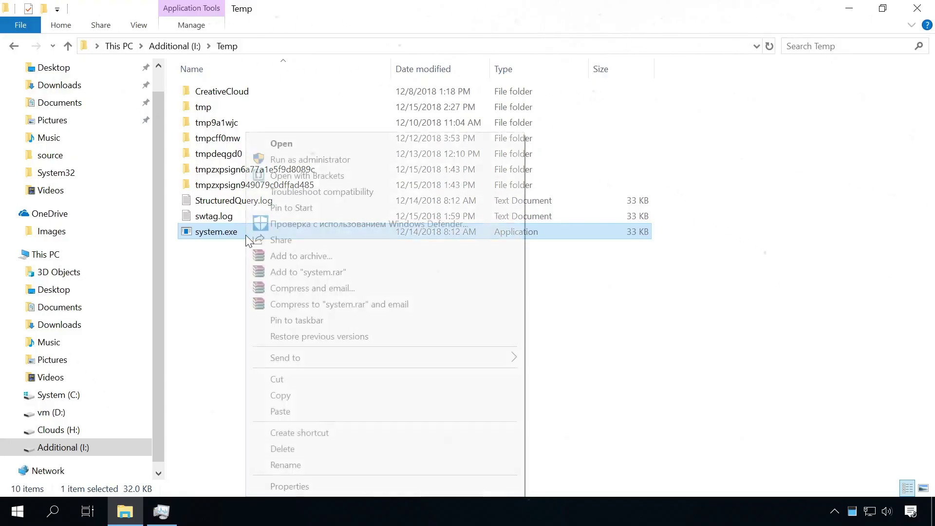
left_click(281, 448)
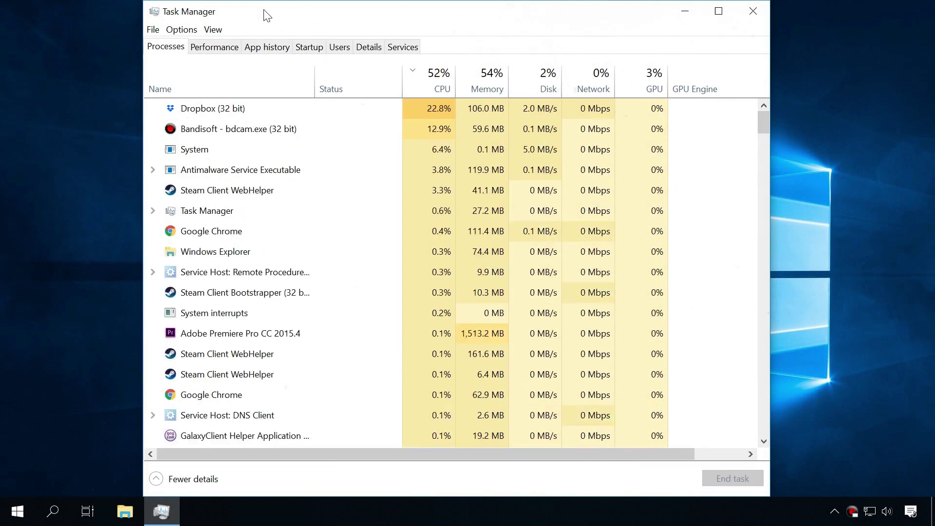
Step: View the CPU utilisation graph, then the GPU 0 activity, on the Performance tab
left_click(217, 47)
left_click(282, 90)
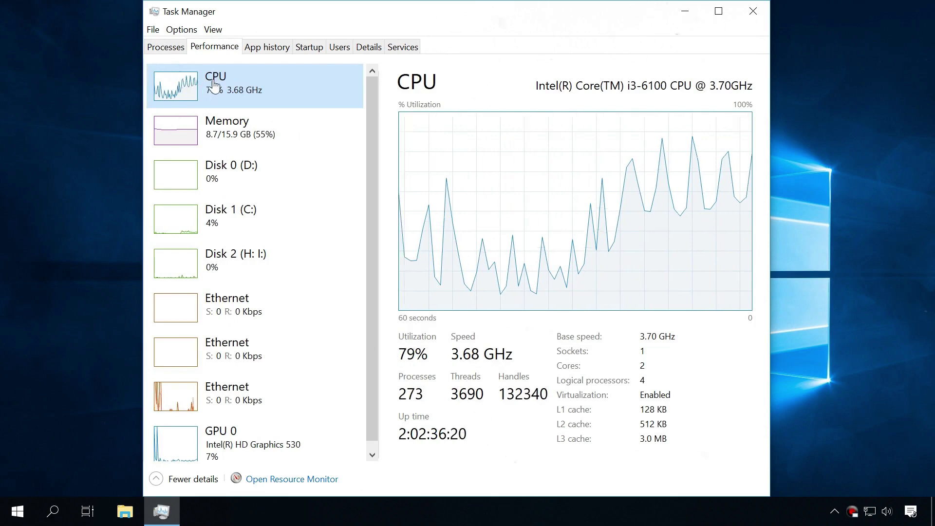
scroll(247, 126, "down", 1)
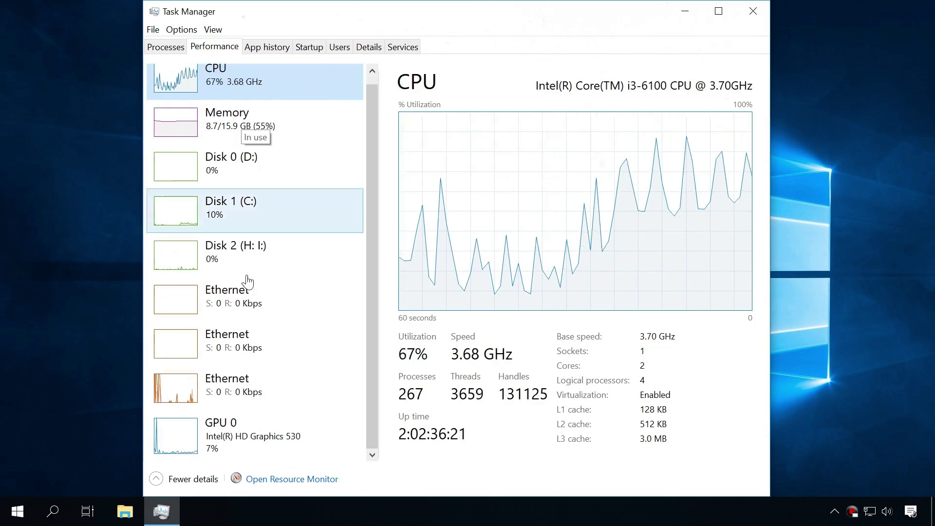
left_click(241, 429)
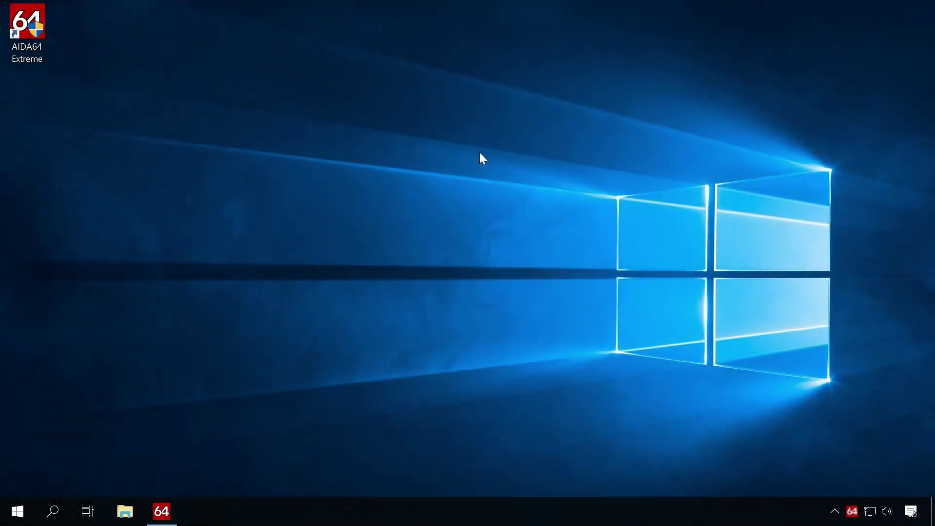
Step: Show the AIDA64 sensor OSD panel from its system tray icon menu
right_click(852, 511)
left_click(859, 428)
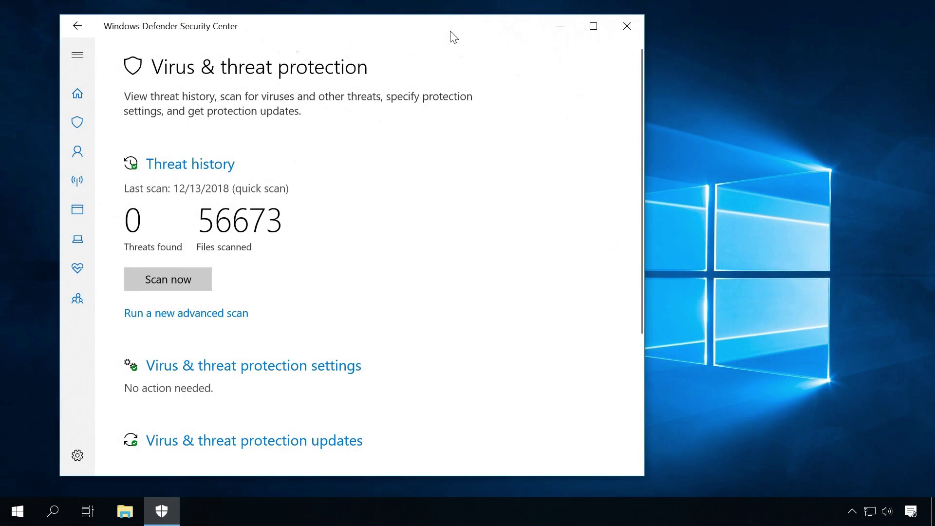
Step: Run a second Windows Defender quick scan from Virus & threat protection
left_click(176, 281)
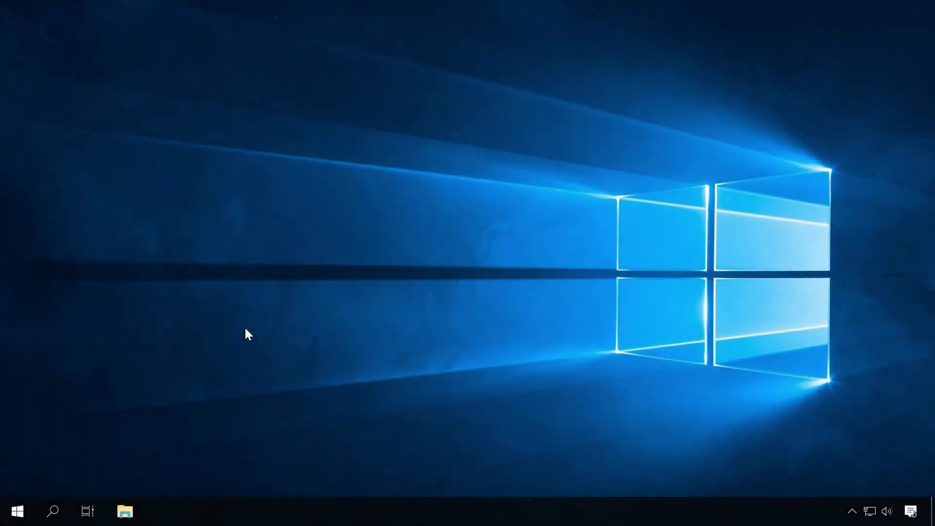
Step: Search for 'regedit' and launch Registry Editor, approving the User Account Control prompt
left_click(56, 511)
type("rege")
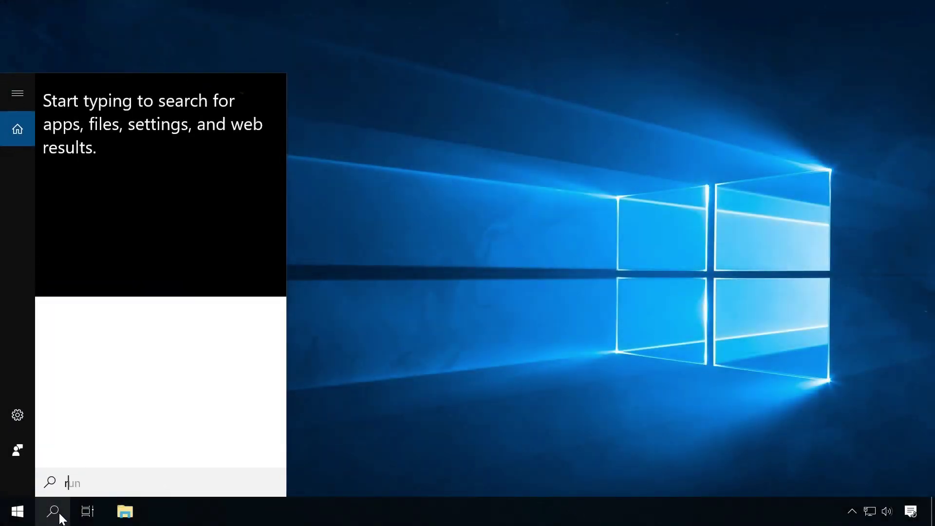
type("dit")
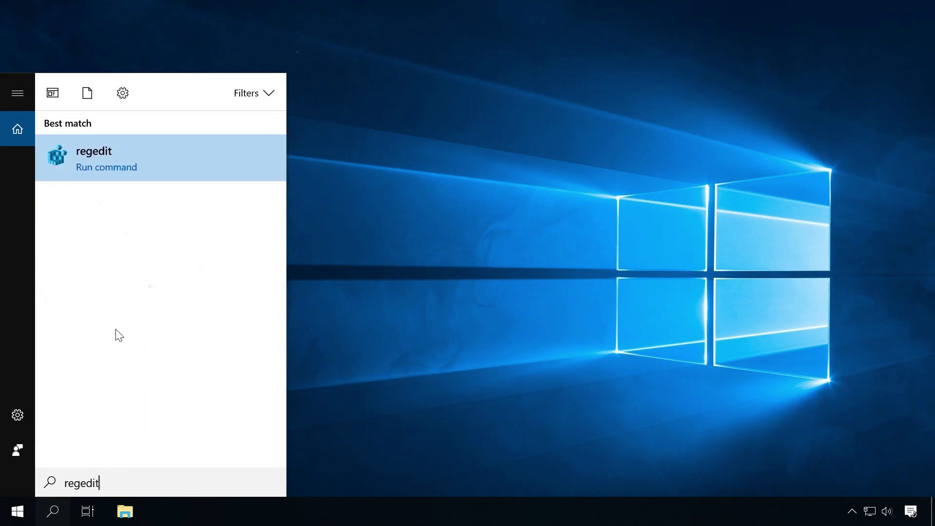
left_click(114, 155)
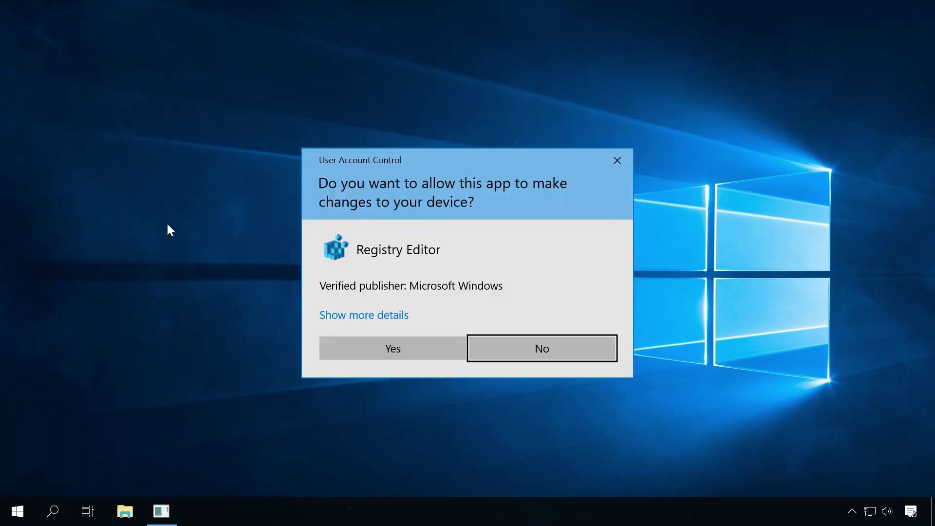
left_click(375, 346)
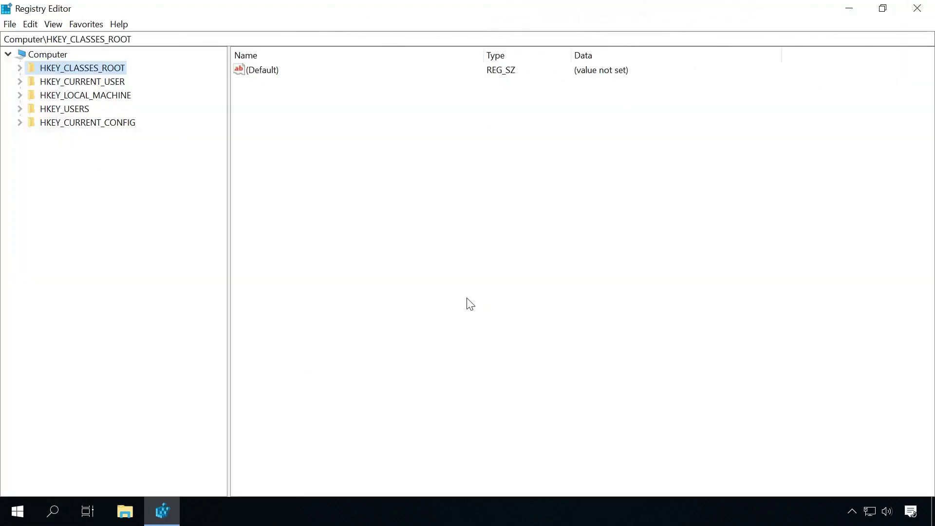
Step: Search the registry for 'system.exe' using Edit > Find
left_click(32, 26)
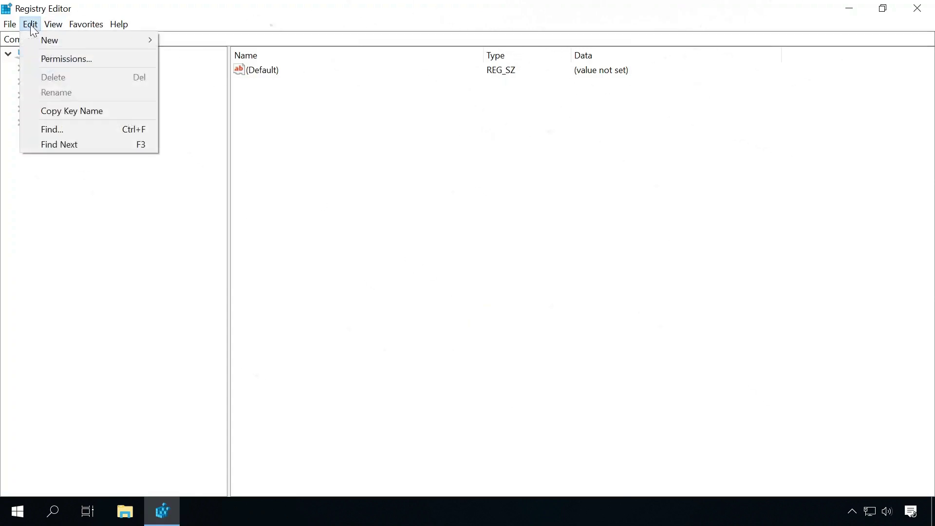
left_click(56, 129)
type("system.exe")
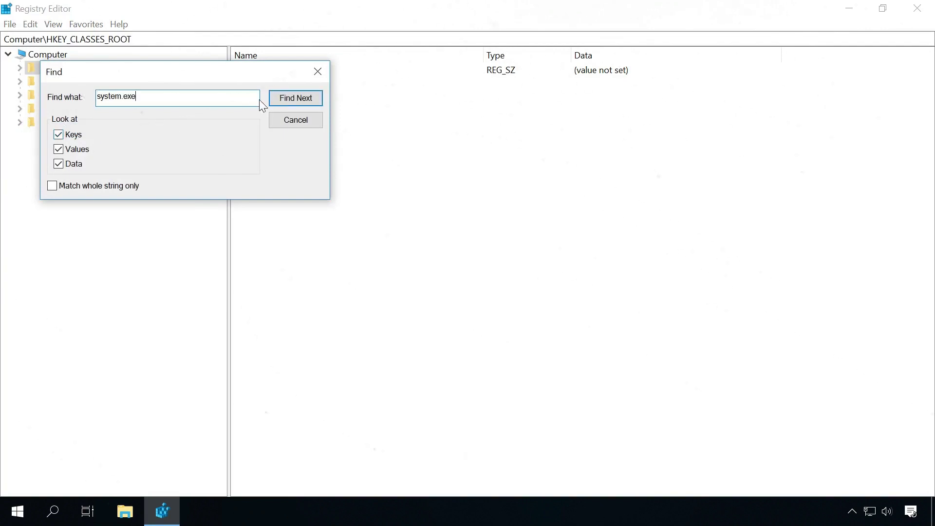
left_click(286, 103)
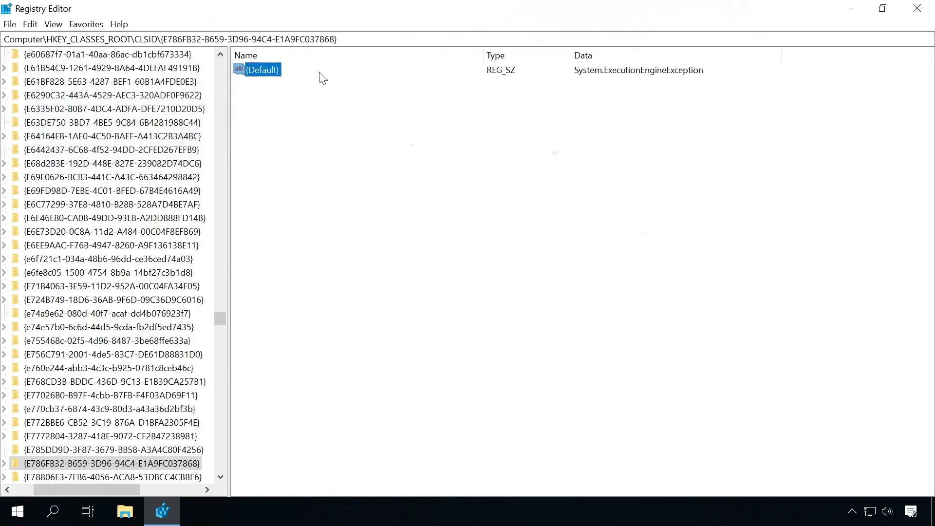
right_click(264, 71)
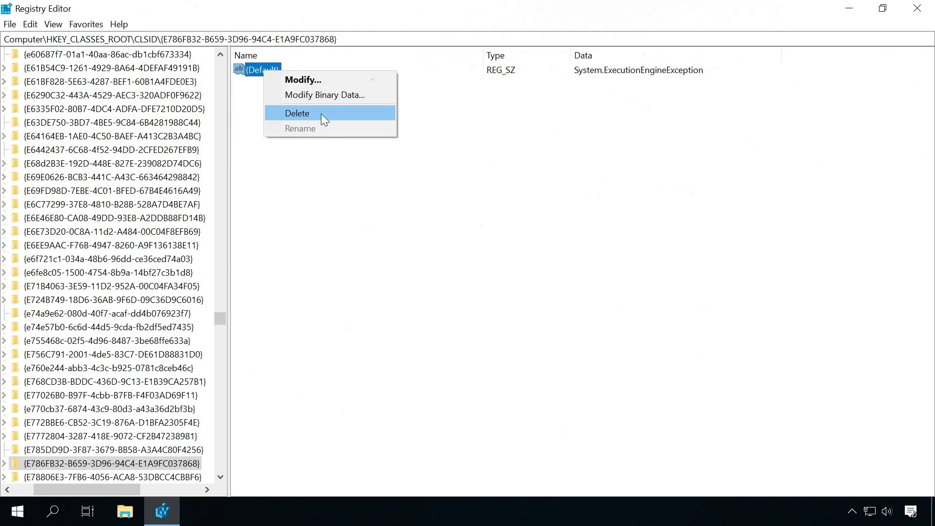
left_click(334, 184)
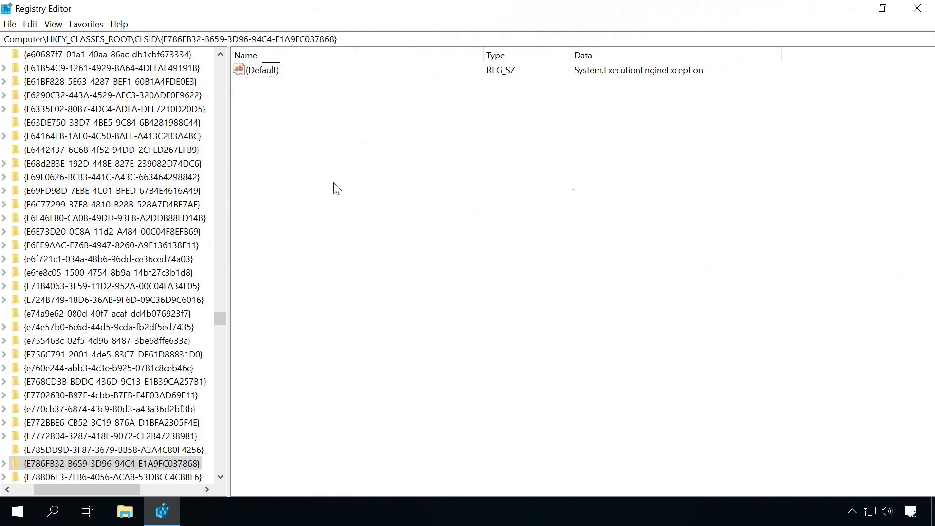
Step: Export the selected CLSID registry branch to drive vm (D:), naming the file 'backup'
left_click(10, 27)
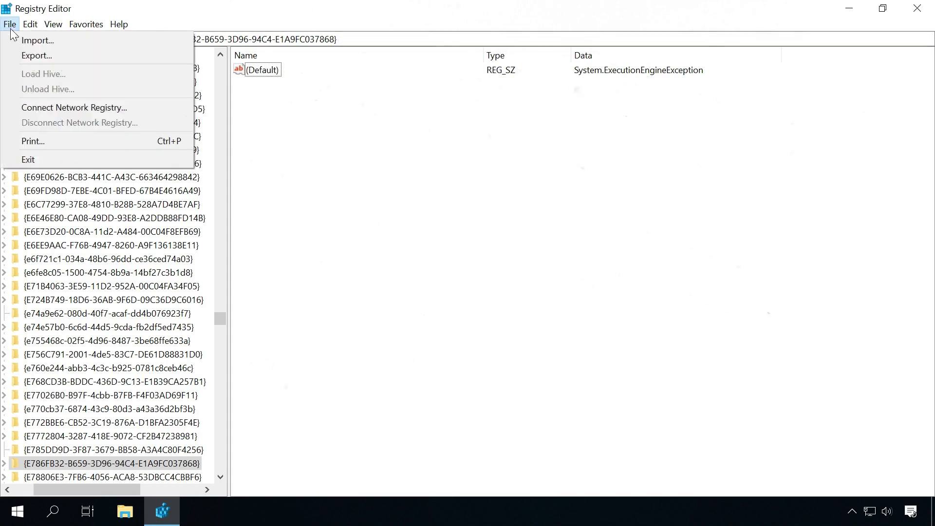
left_click(31, 58)
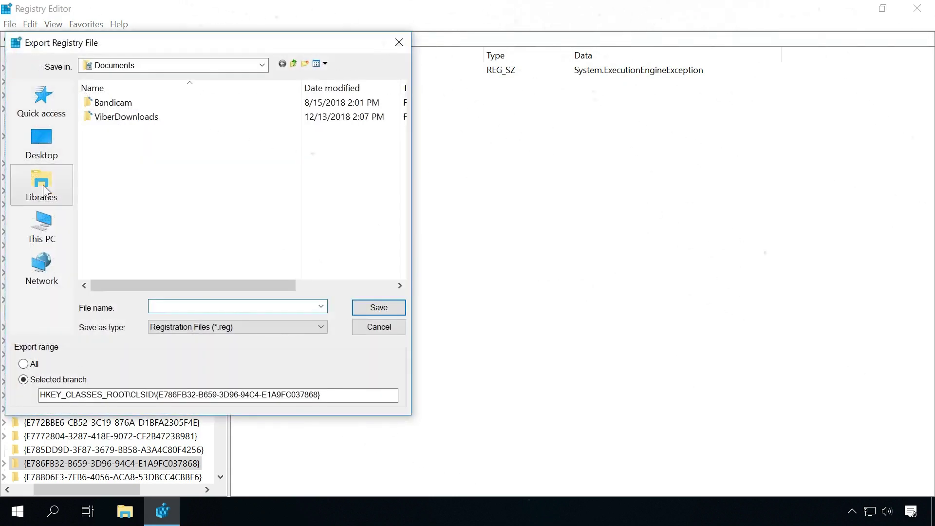
left_click(42, 226)
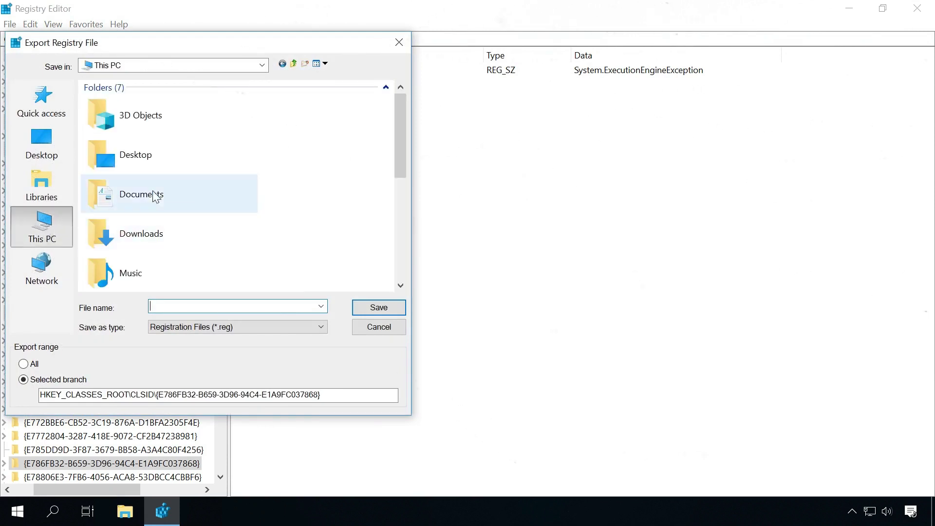
scroll(156, 196, "down", 5)
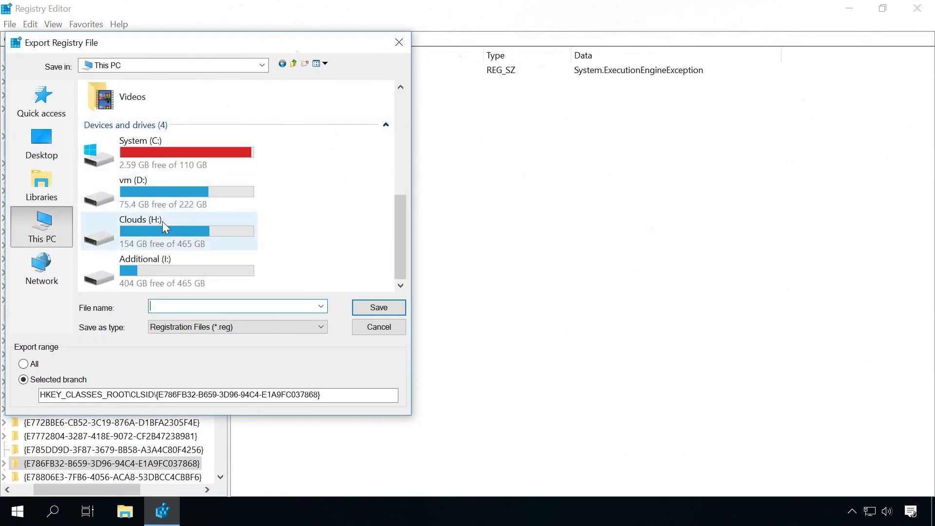
double_click(160, 190)
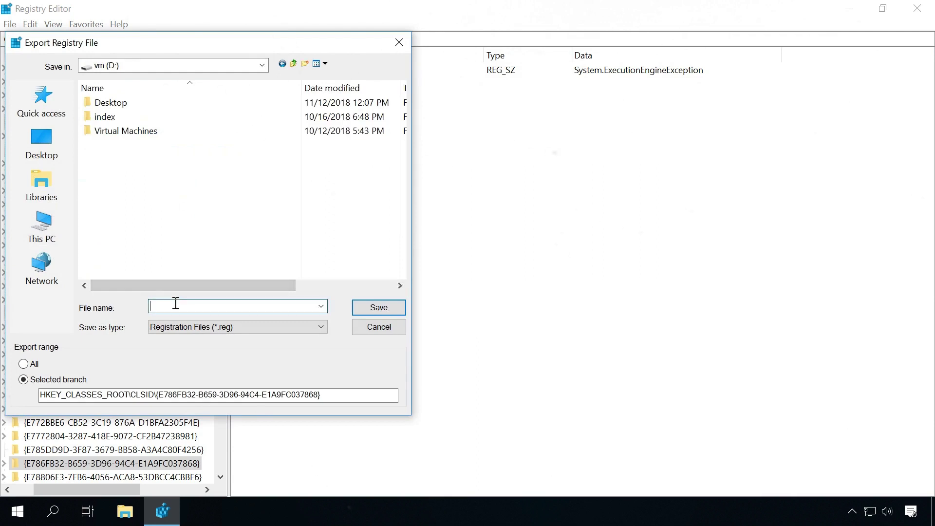
type("backy")
key("BackSpace")
type("up")
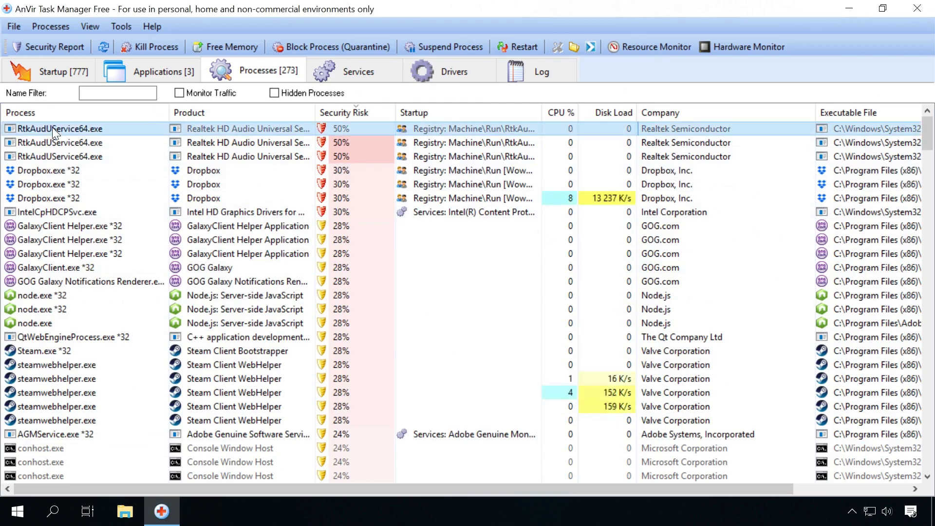
Step: Open the Detailed Info view for the RtkAudUService64.exe process
mouse_move(51, 128)
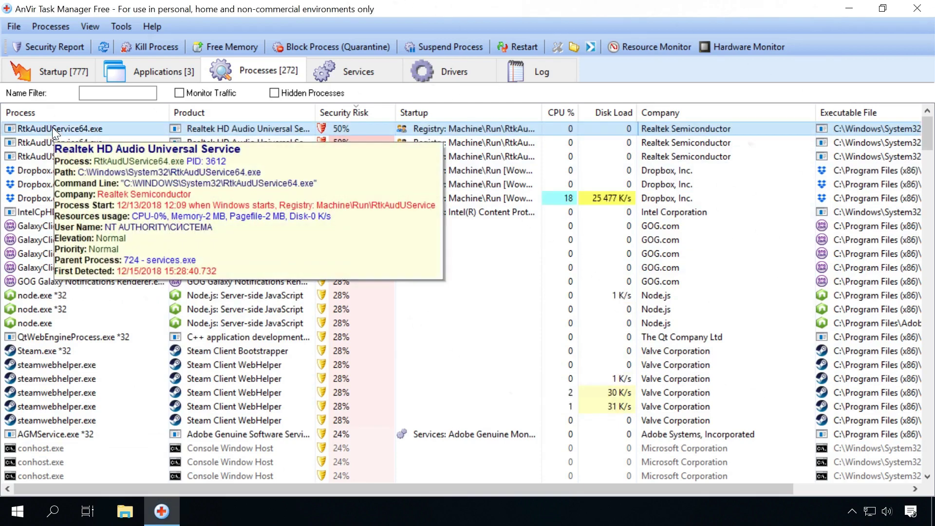
right_click(52, 127)
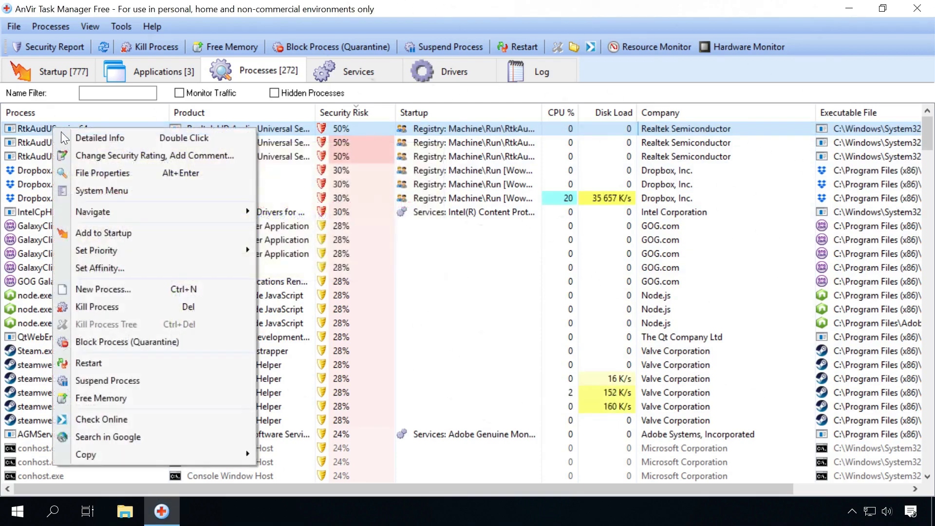
left_click(76, 139)
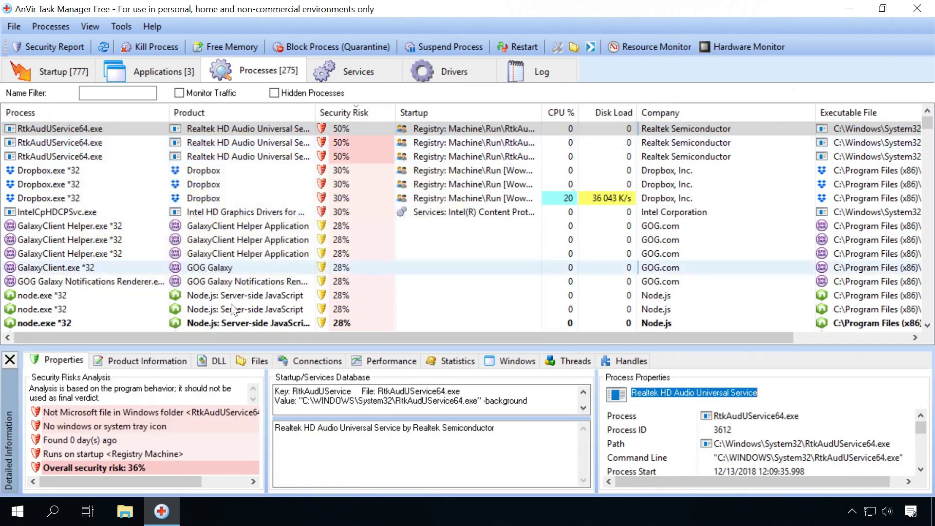
Step: Check RtkAudUService64.exe's 1-day performance graph, then kill the process
left_click(385, 359)
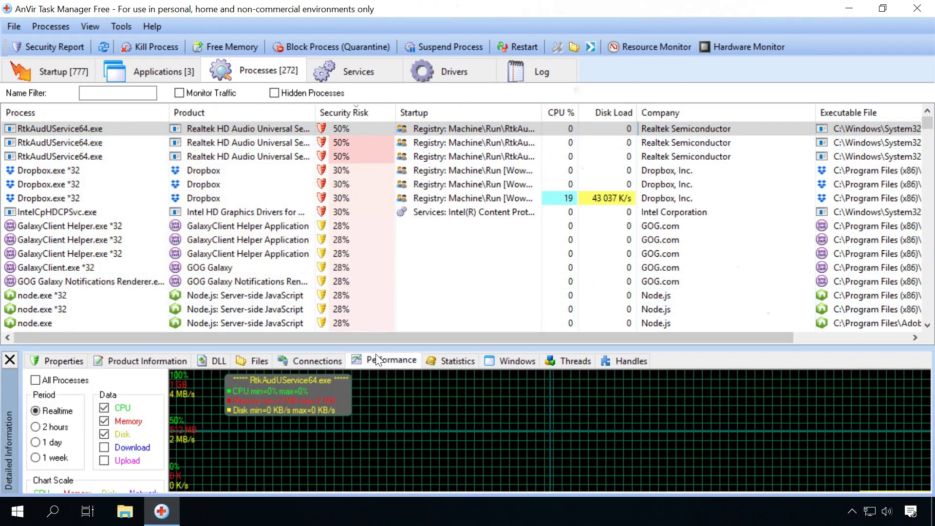
left_click(36, 442)
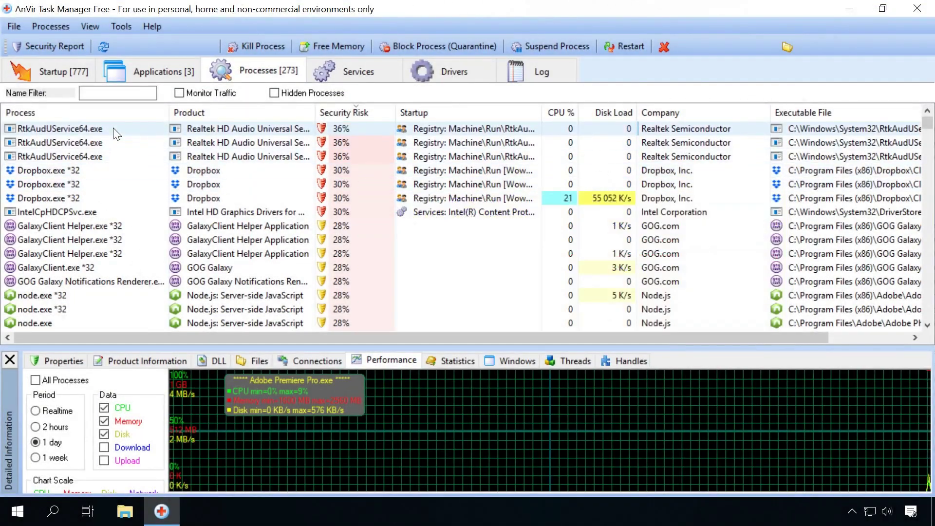
right_click(114, 128)
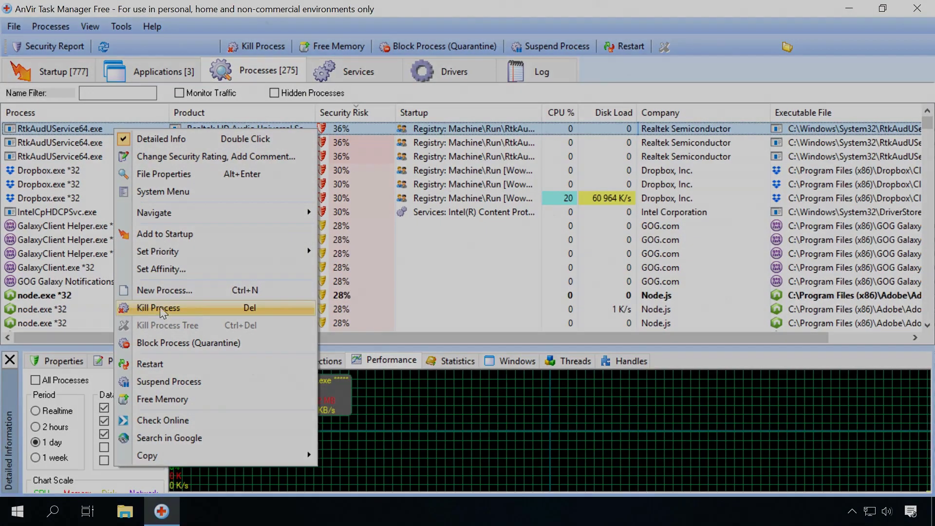
left_click(146, 308)
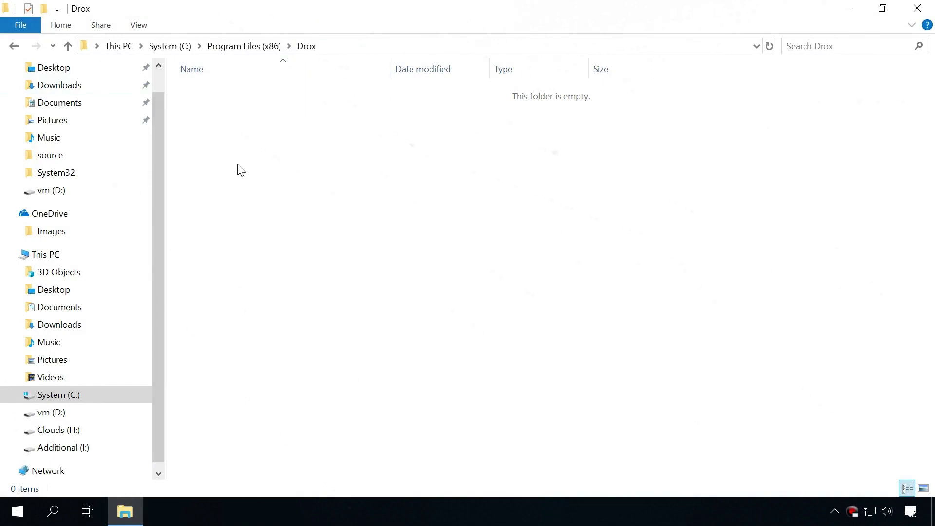
Step: Turn on Hidden items in the Drox folder's View options to reveal Server.exe
left_click(139, 24)
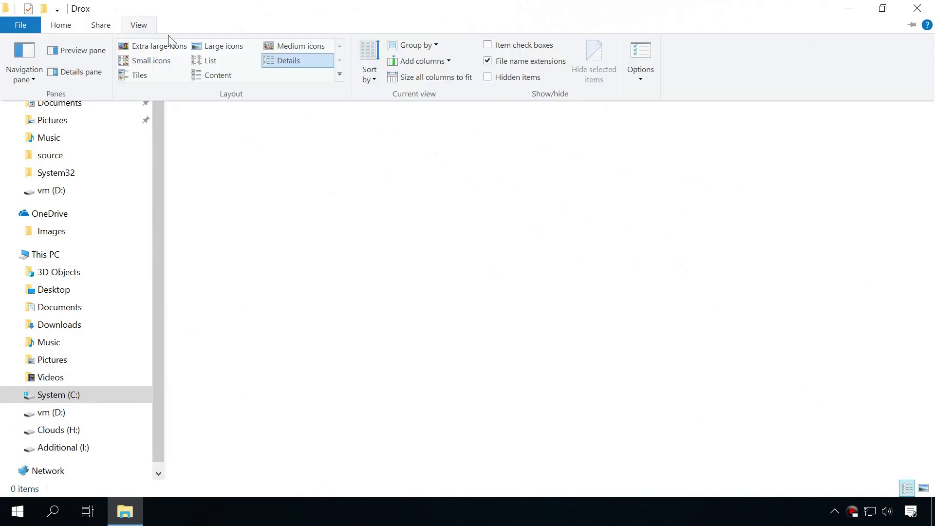
left_click(488, 77)
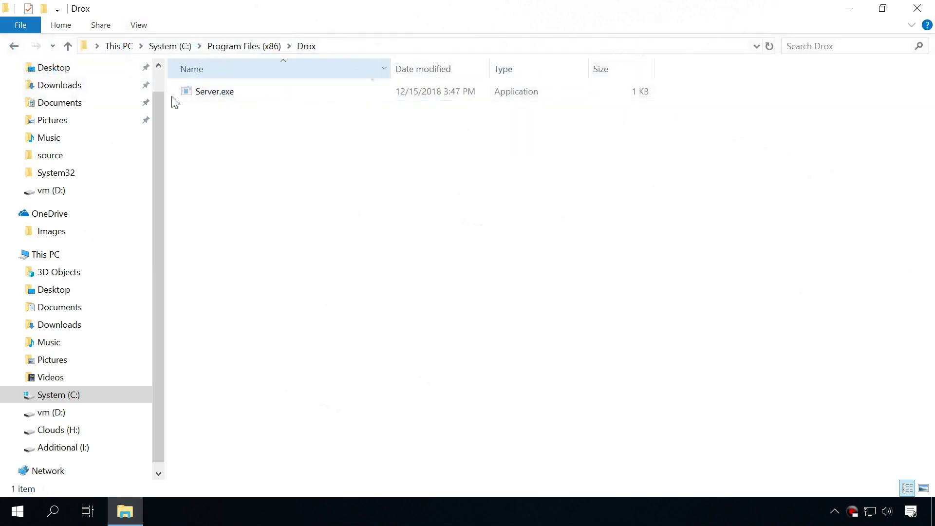
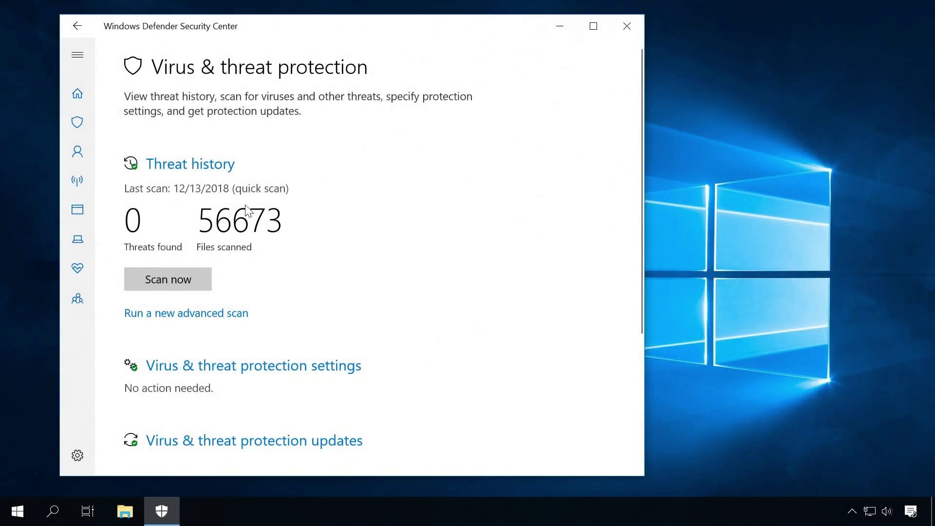
Step: Start a quick scan from the Virus & threat protection page
left_click(179, 286)
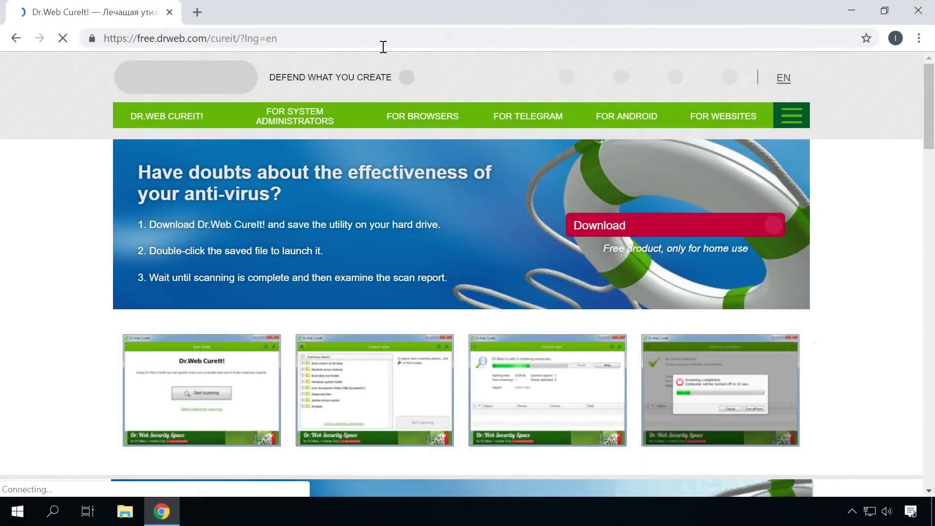
Step: Download Dr.Web CureIt! from the free home-use download page
mouse_move(166, 119)
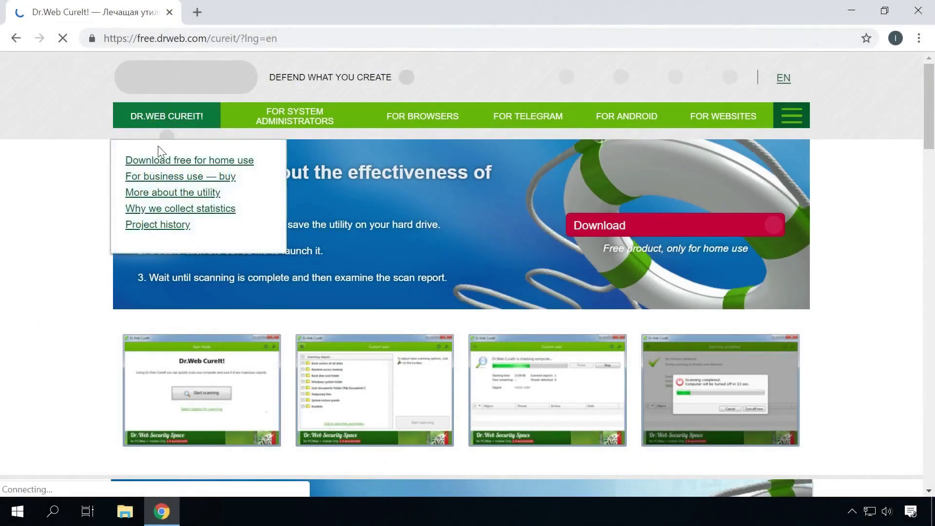
left_click(166, 164)
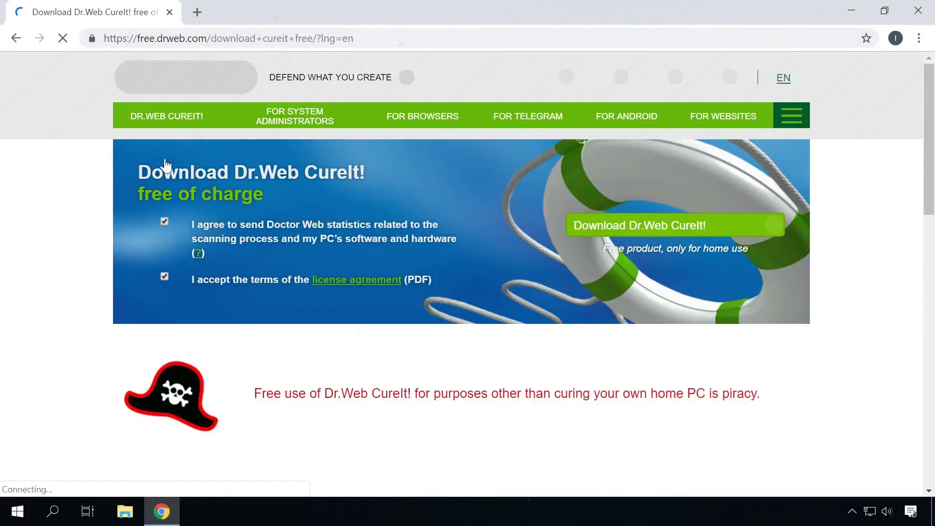
left_click(583, 227)
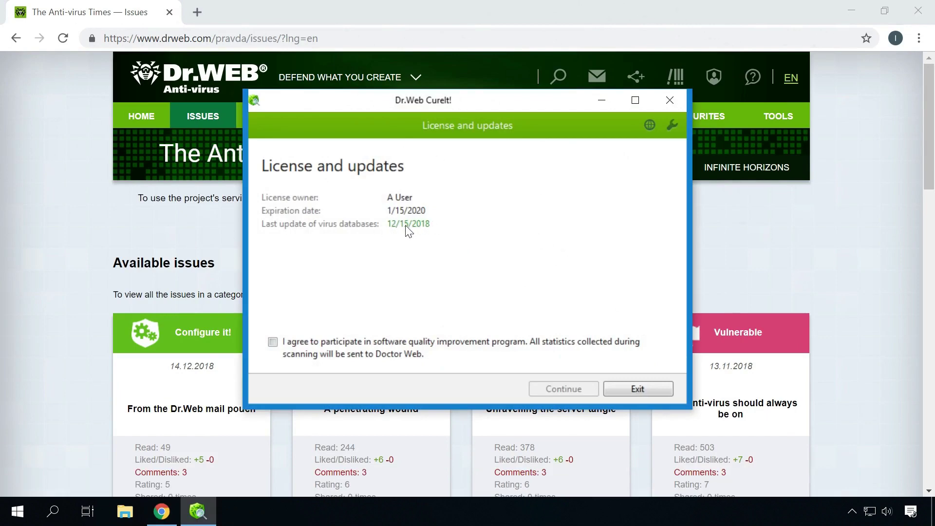
Step: Join the quality improvement program, accept the license, and start the express scan
left_click(334, 349)
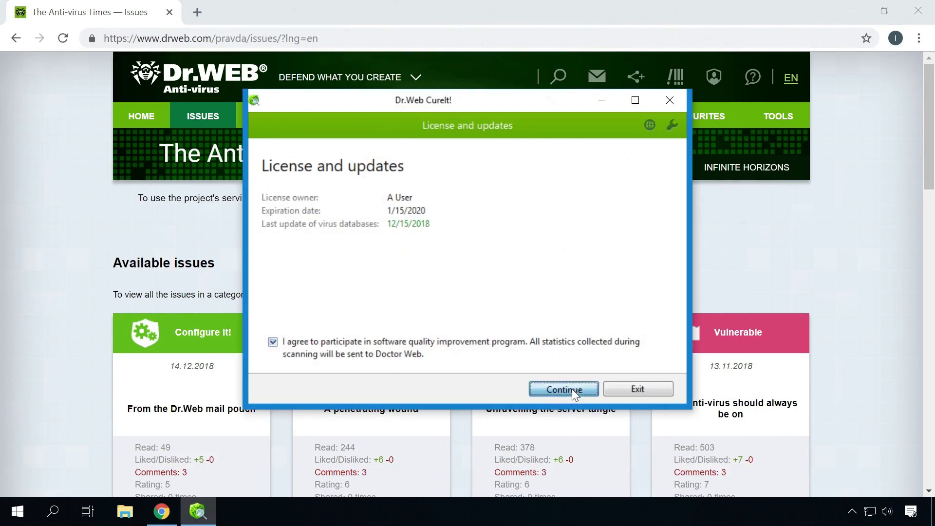
left_click(572, 388)
left_click(500, 255)
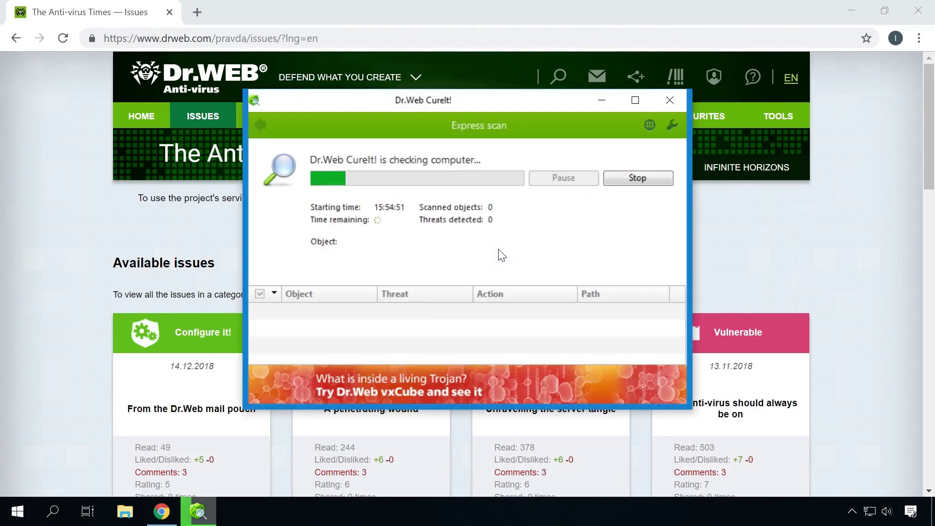